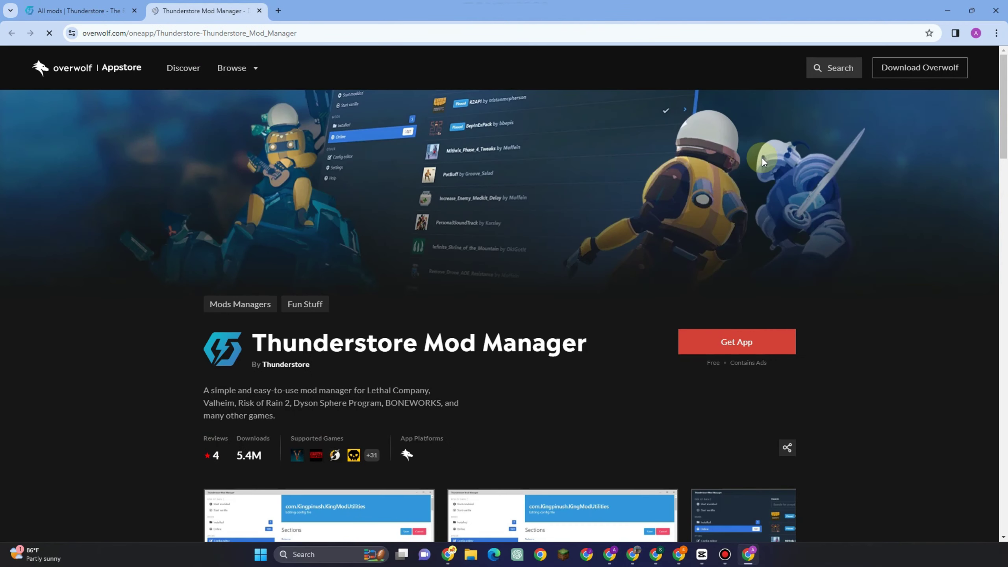
# Download the Thunderstore Mod Manager installer and open it, accepting the site's cookie notice
pyautogui.click(734, 346)
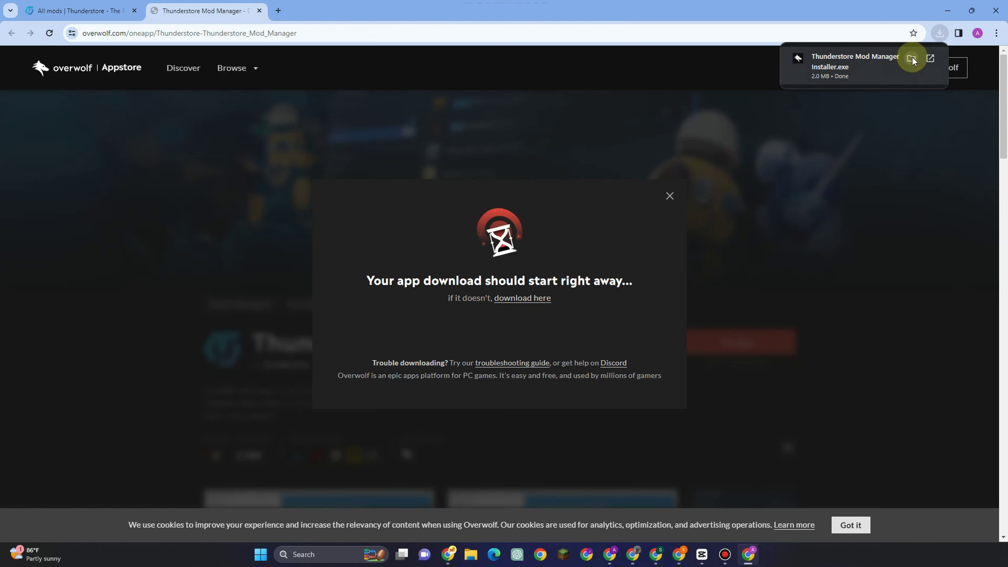
pyautogui.click(912, 58)
pyautogui.click(578, 244)
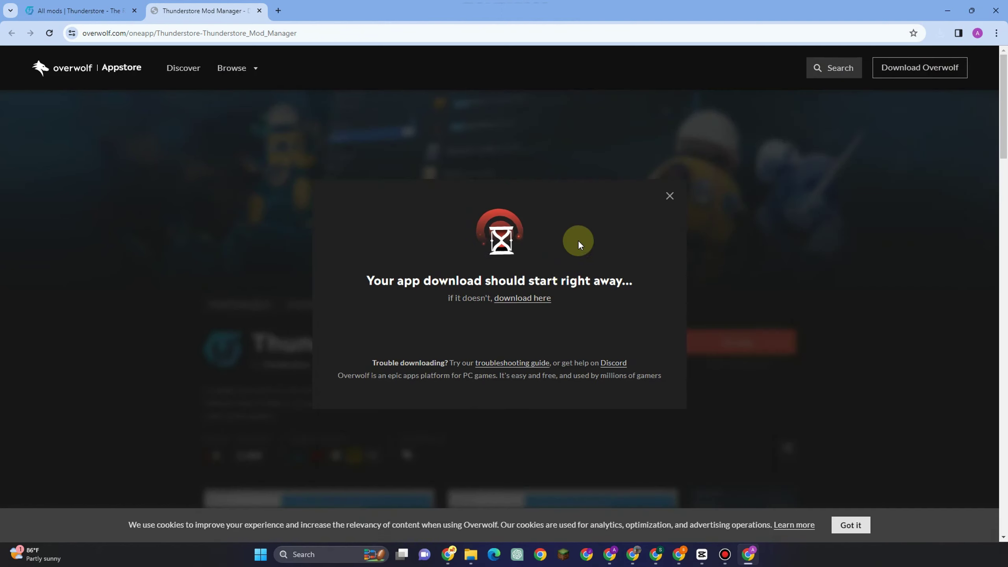
pyautogui.click(849, 524)
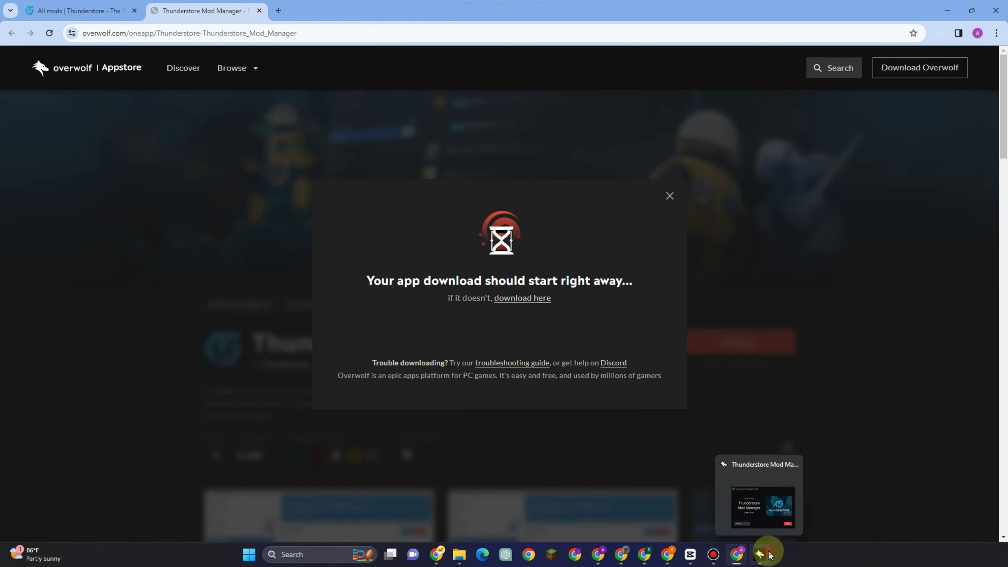
pyautogui.click(764, 552)
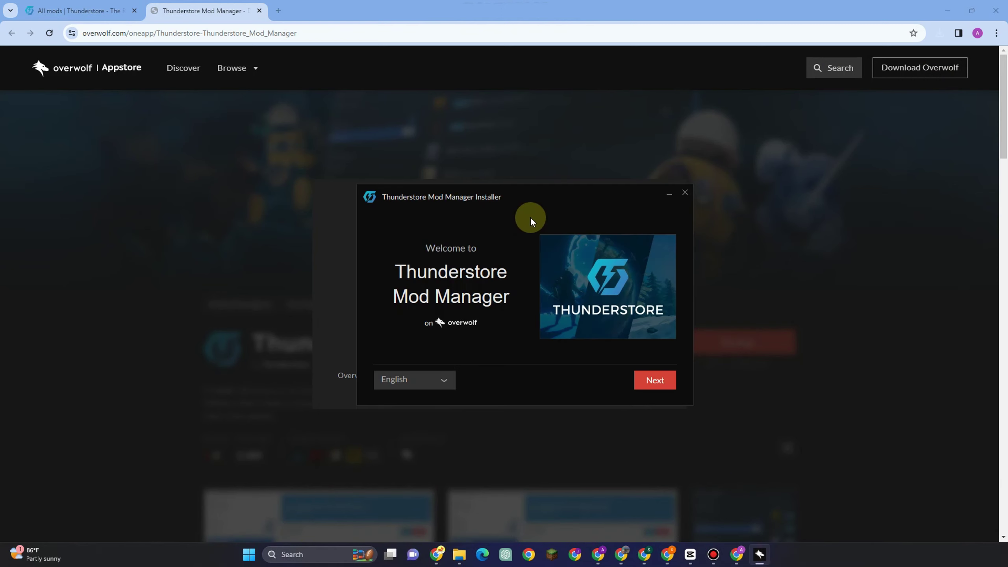
# Install Thunderstore Mod Manager with both desktop shortcuts, accepting the terms and leaving out the Control app, and launch it
pyautogui.click(655, 380)
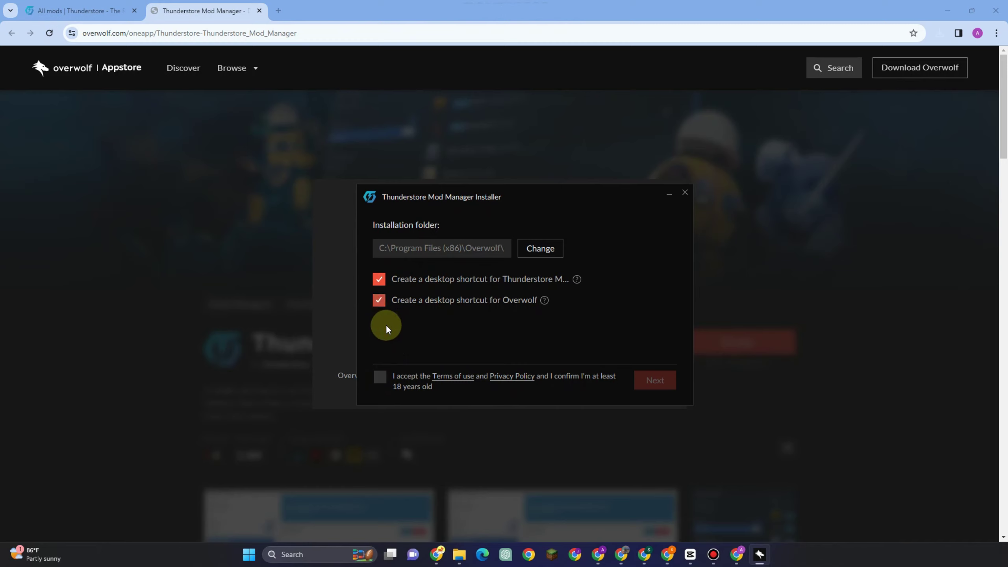
pyautogui.click(379, 378)
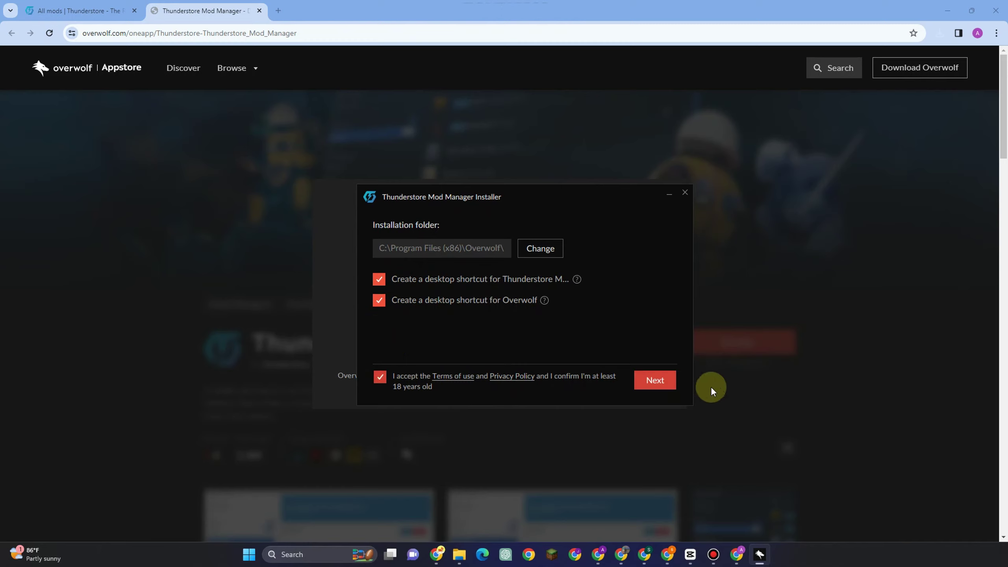
pyautogui.click(656, 380)
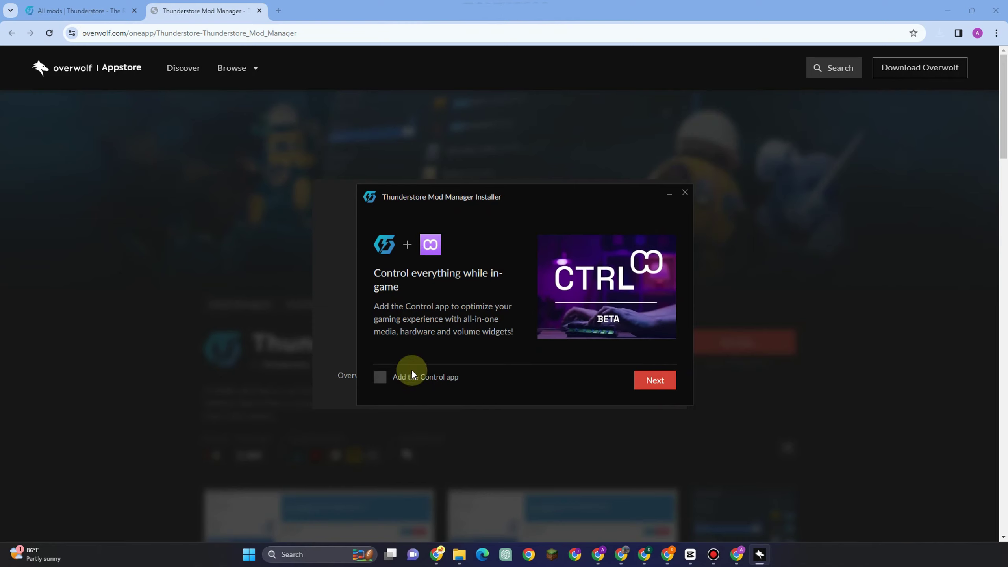
pyautogui.click(652, 380)
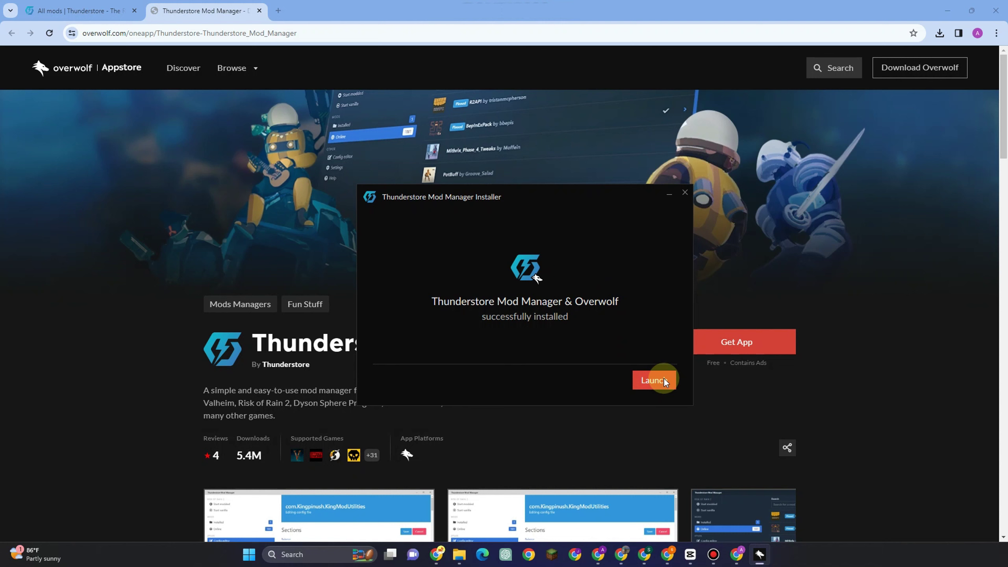
pyautogui.click(664, 379)
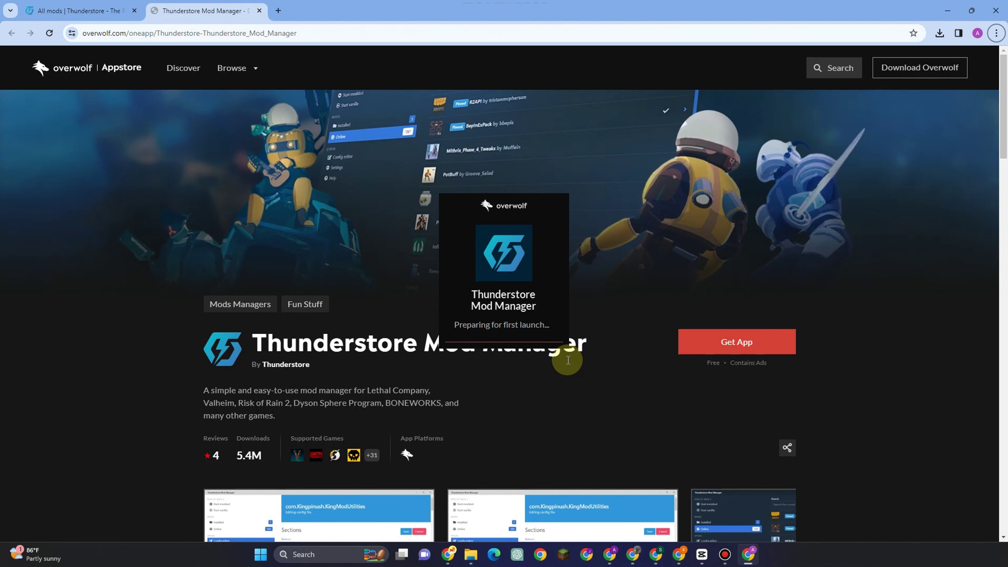
# Find the game "Lethal company" in Thunderstore Mod Manager and open it with the Default profile
pyautogui.click(759, 554)
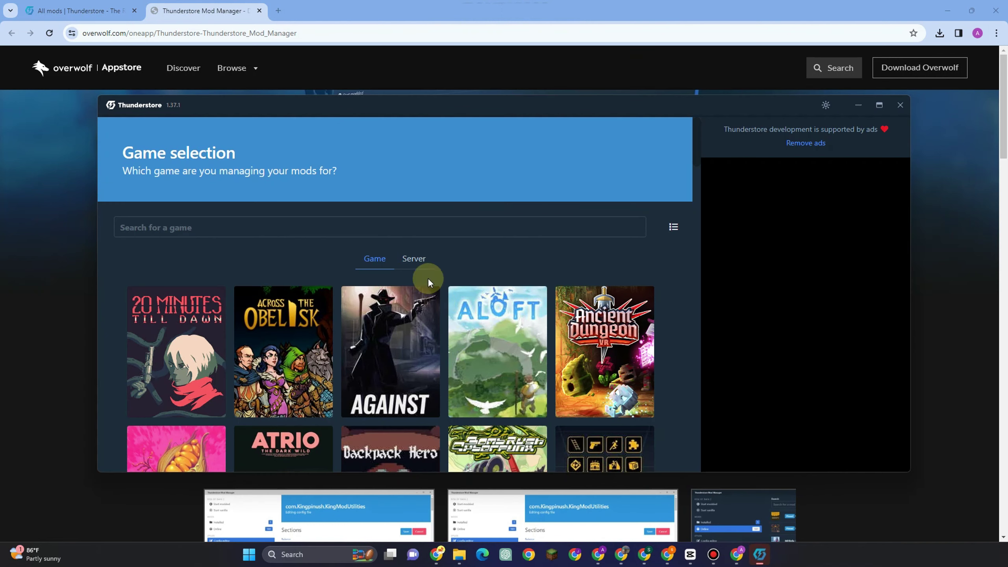
pyautogui.click(363, 228)
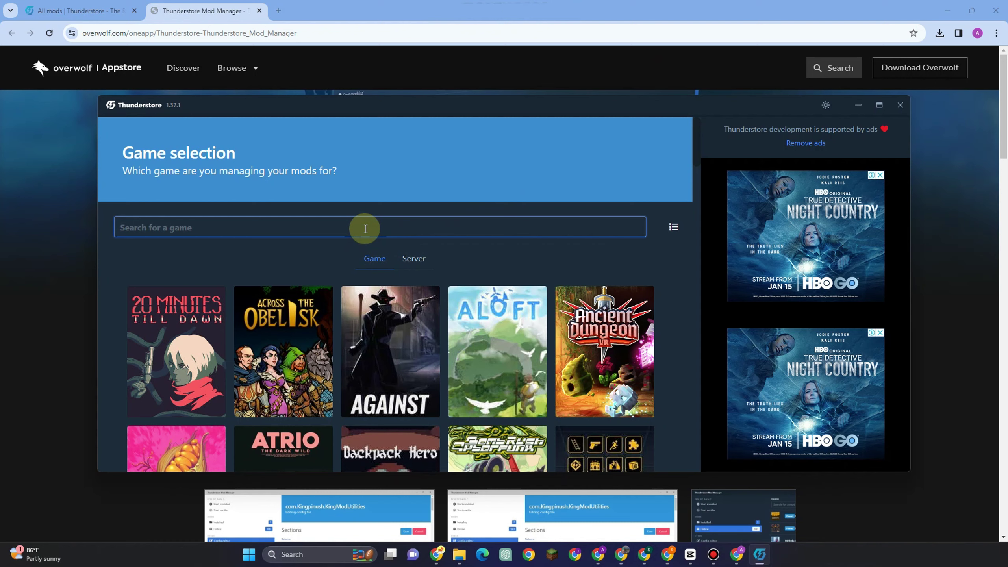
pyautogui.write('Letha')
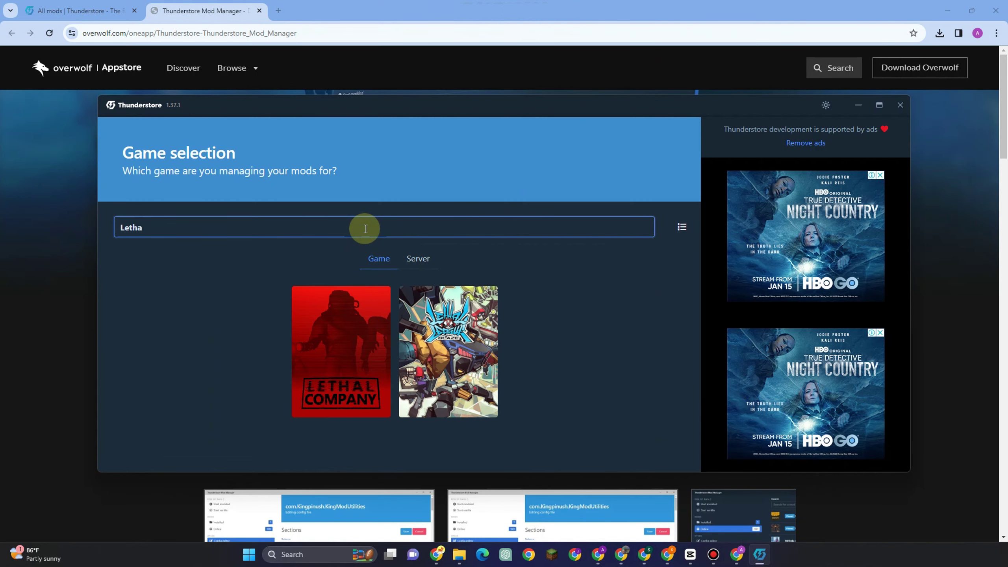
pyautogui.write('l company')
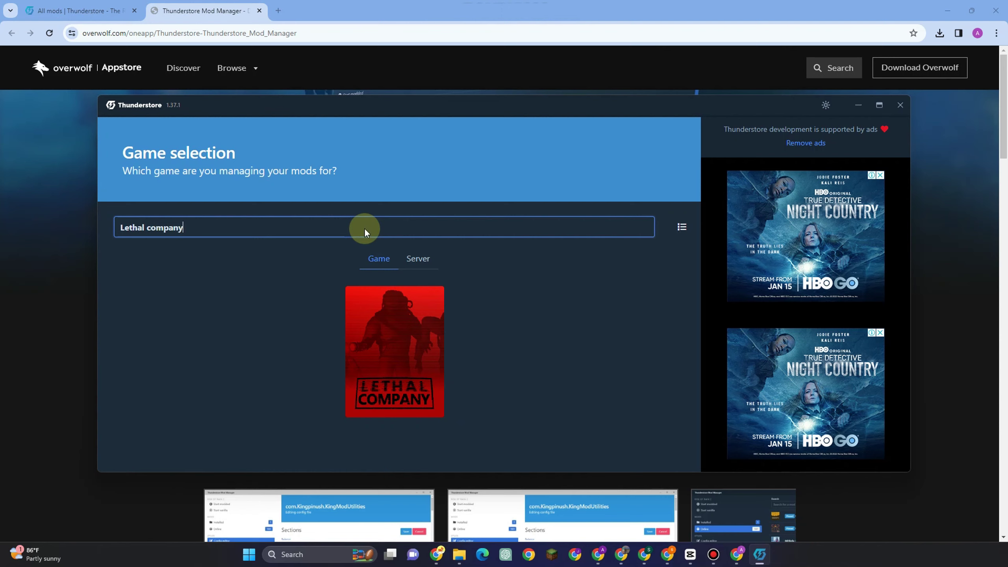
pyautogui.click(382, 336)
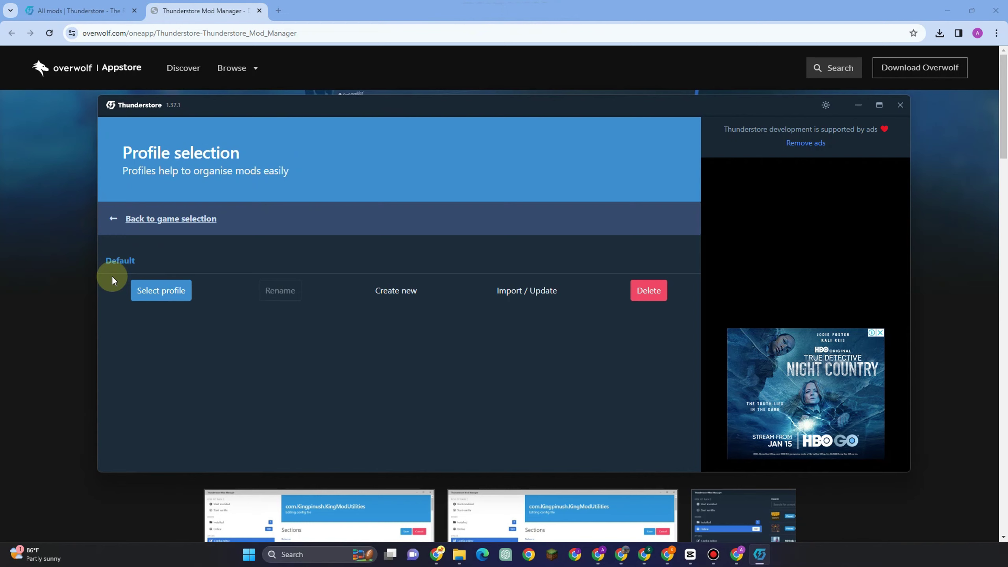
pyautogui.click(161, 290)
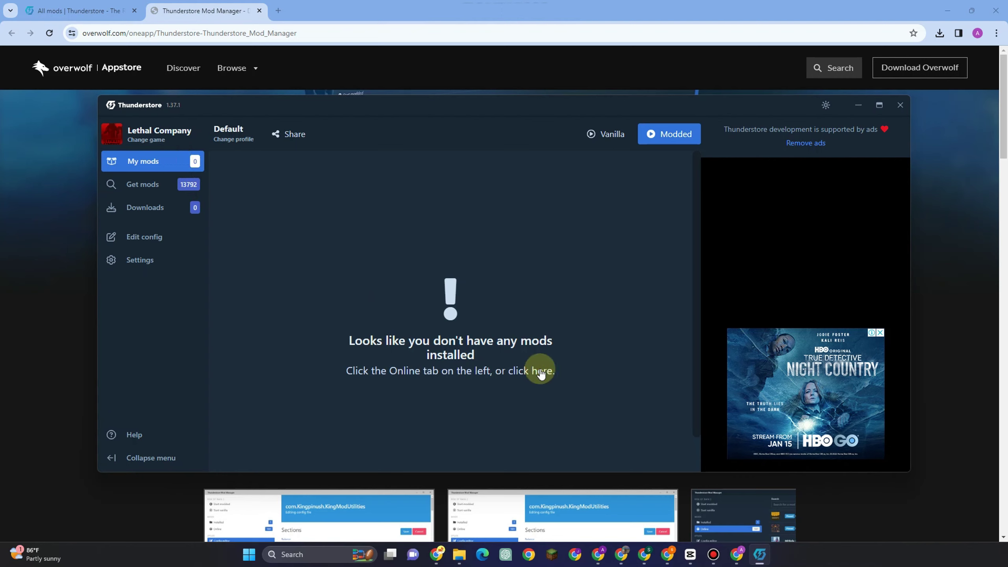
# Download the pinned BepInExPack mod with its dependencies from the available mods
pyautogui.click(158, 186)
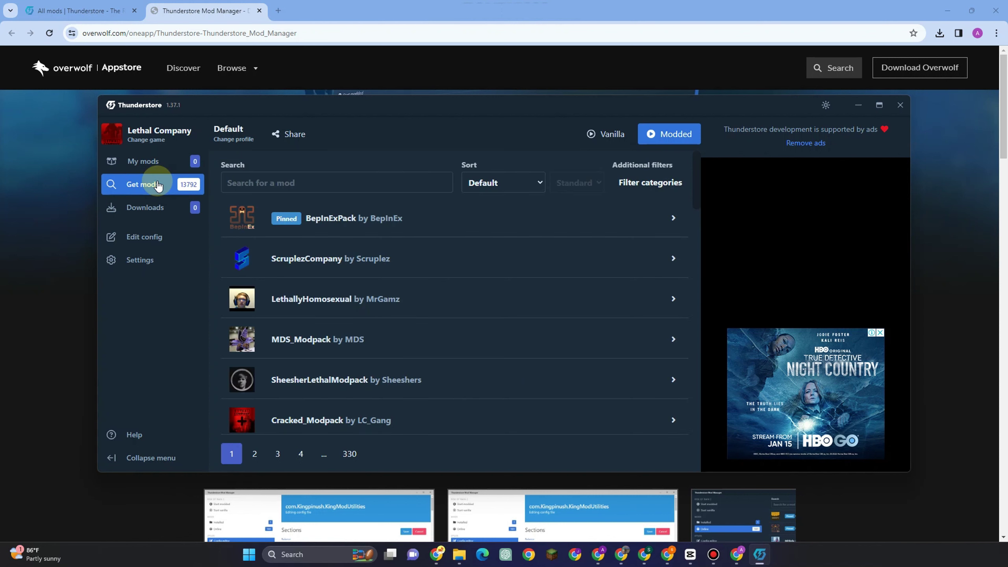
pyautogui.click(356, 225)
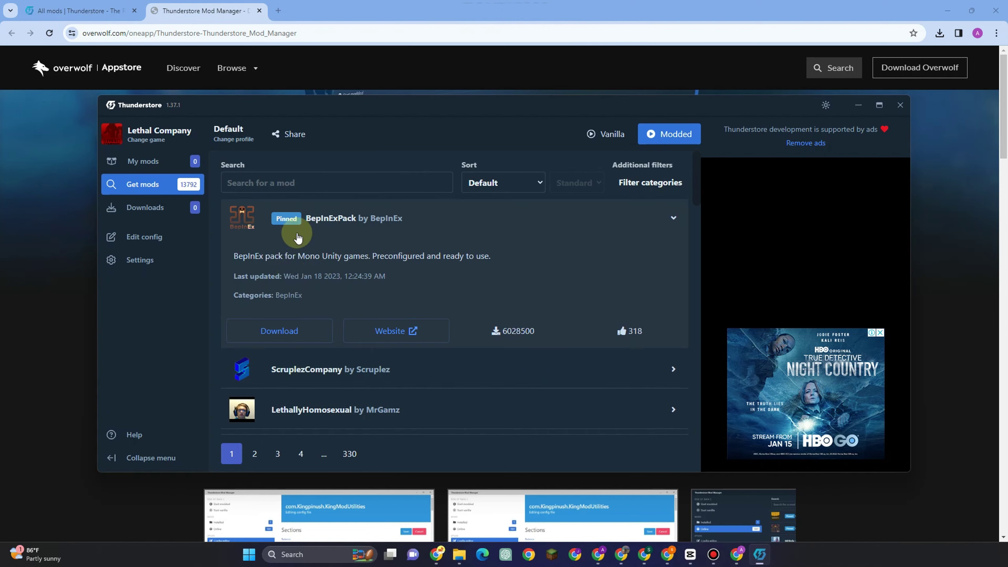
pyautogui.click(289, 334)
pyautogui.click(289, 353)
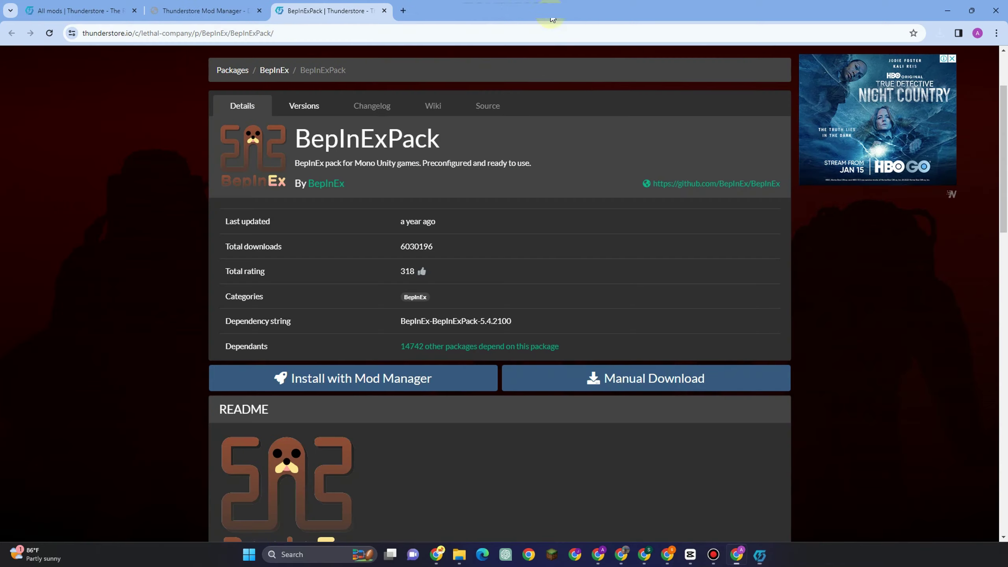
# Return to the mod manager, sort the available mods by download count and download LC_API with its dependencies
pyautogui.click(760, 554)
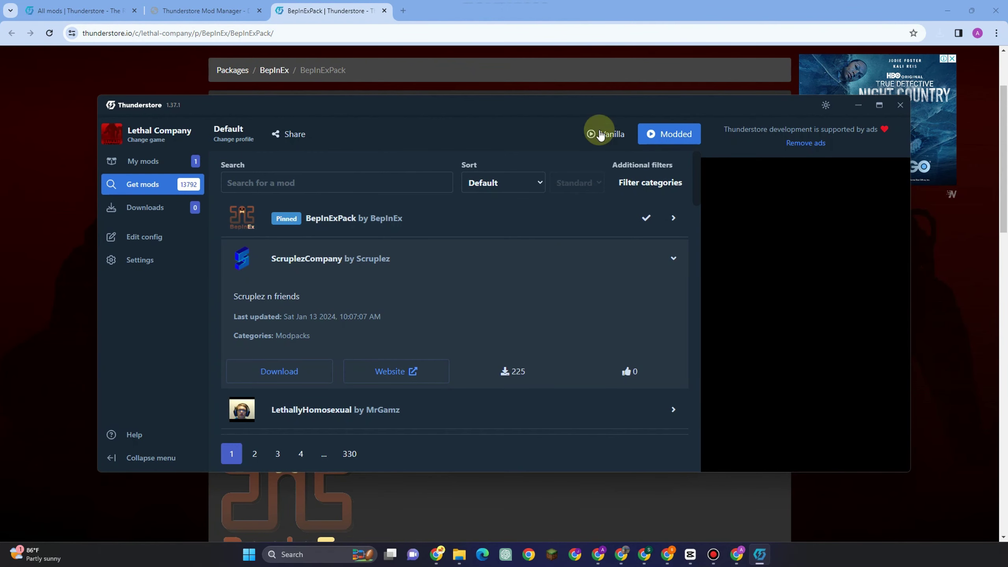
pyautogui.click(517, 185)
pyautogui.click(507, 232)
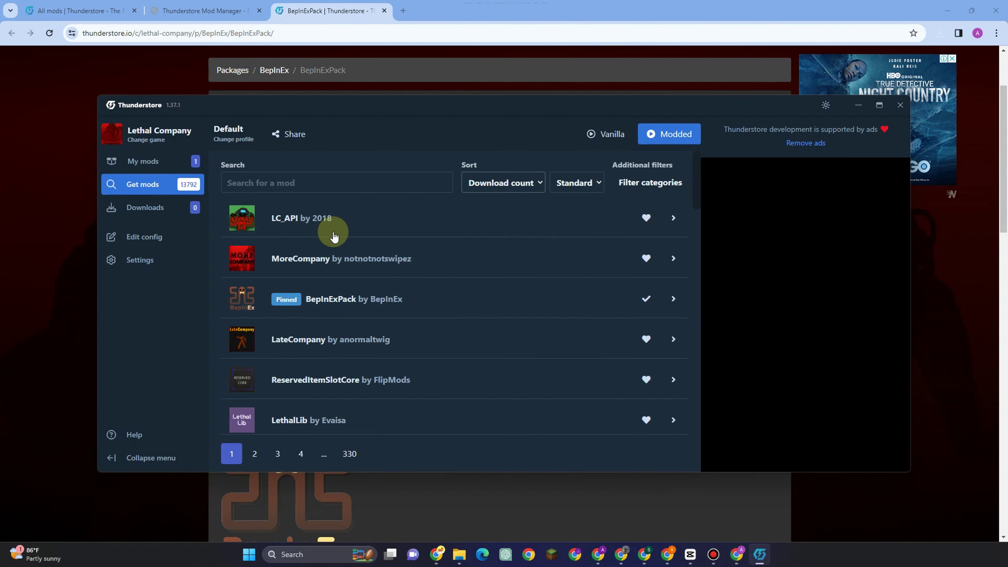
pyautogui.click(331, 221)
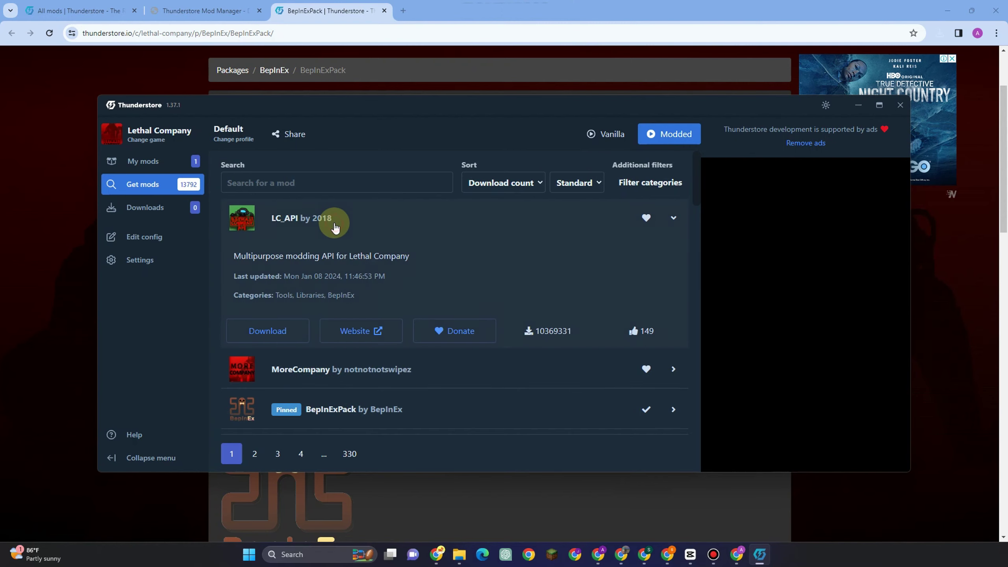
pyautogui.click(298, 321)
pyautogui.click(326, 350)
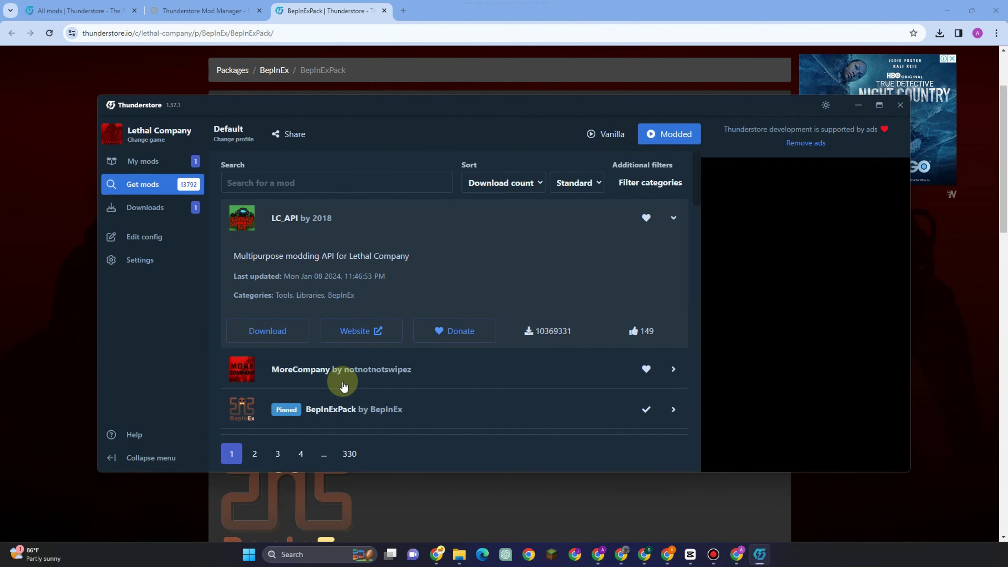
# Download MoreCompany version 1.7.4 with its dependencies
pyautogui.scroll(-1, 344, 386)
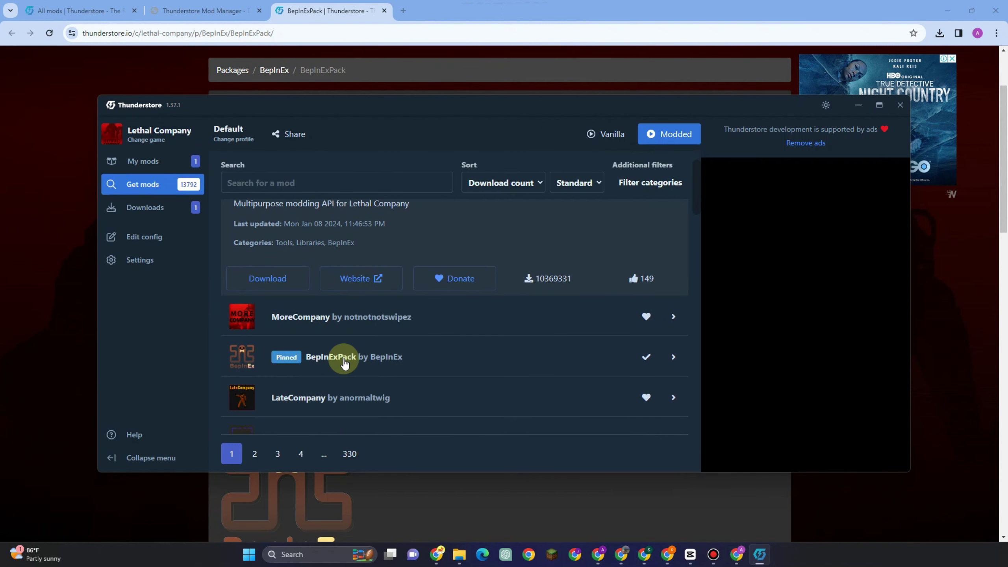
pyautogui.click(346, 318)
pyautogui.click(268, 427)
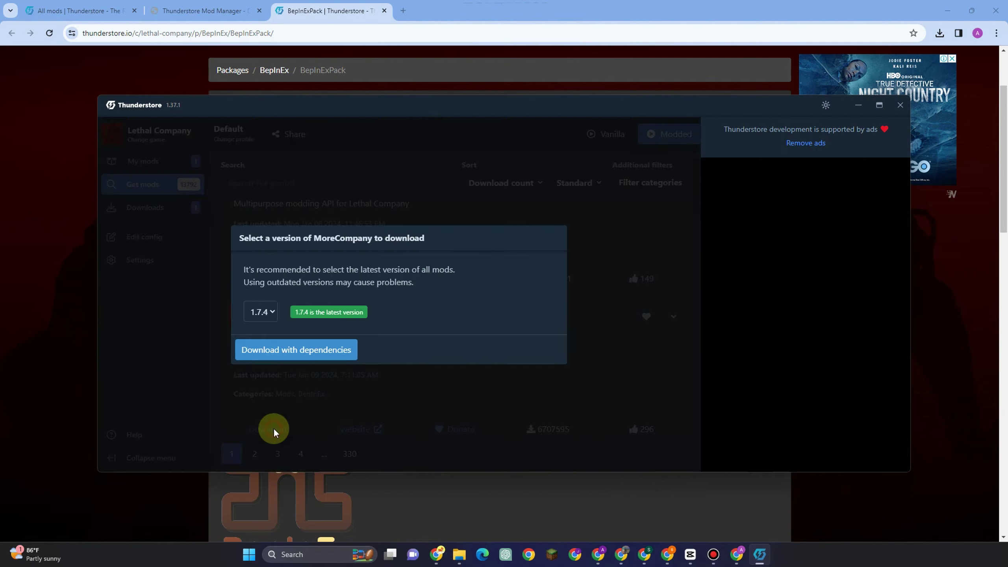
pyautogui.click(319, 359)
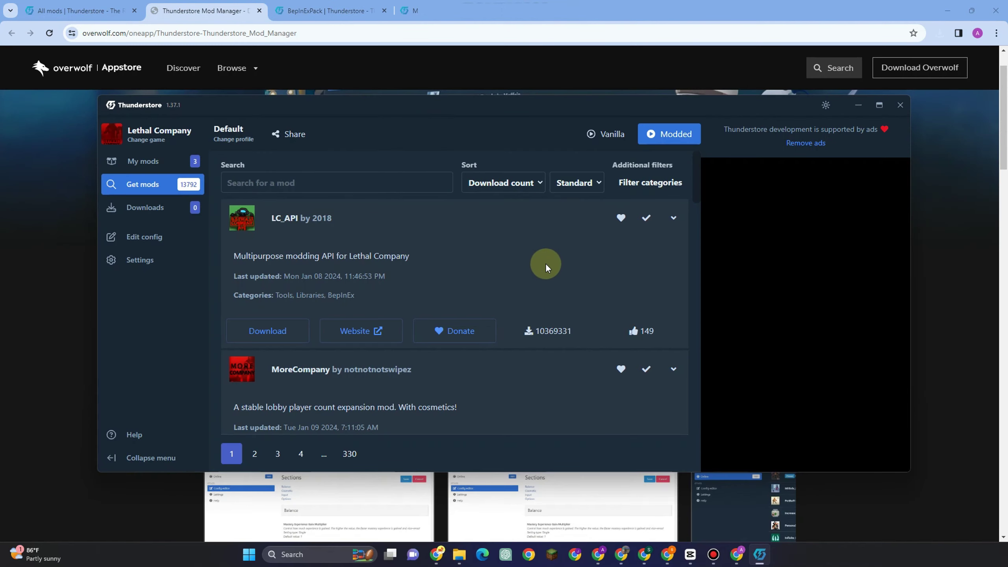
# Review the available and installed mods, and start Lethal Company in modded mode
pyautogui.scroll(-3, 595, 274)
pyautogui.scroll(-3, 557, 273)
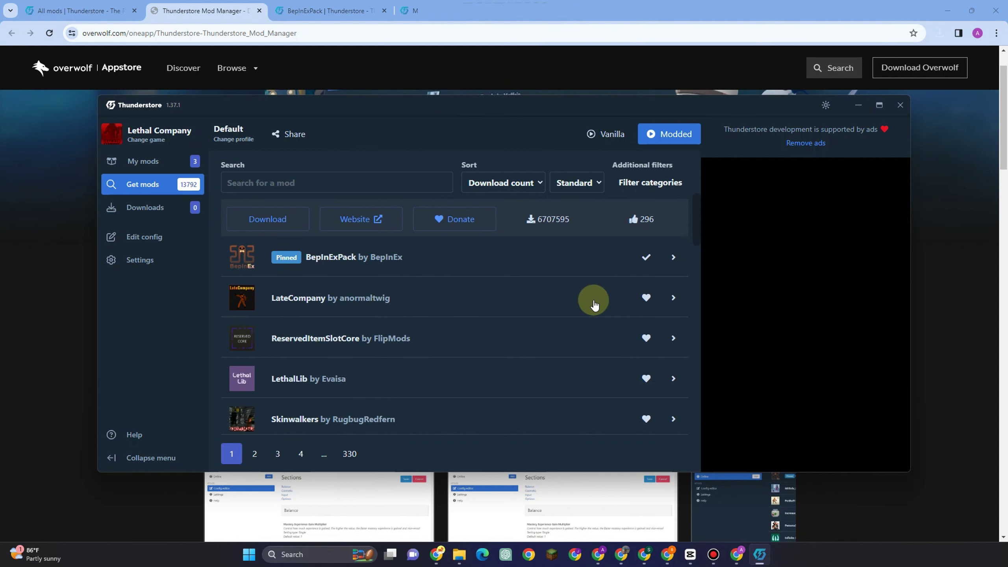
pyautogui.scroll(6, 468, 230)
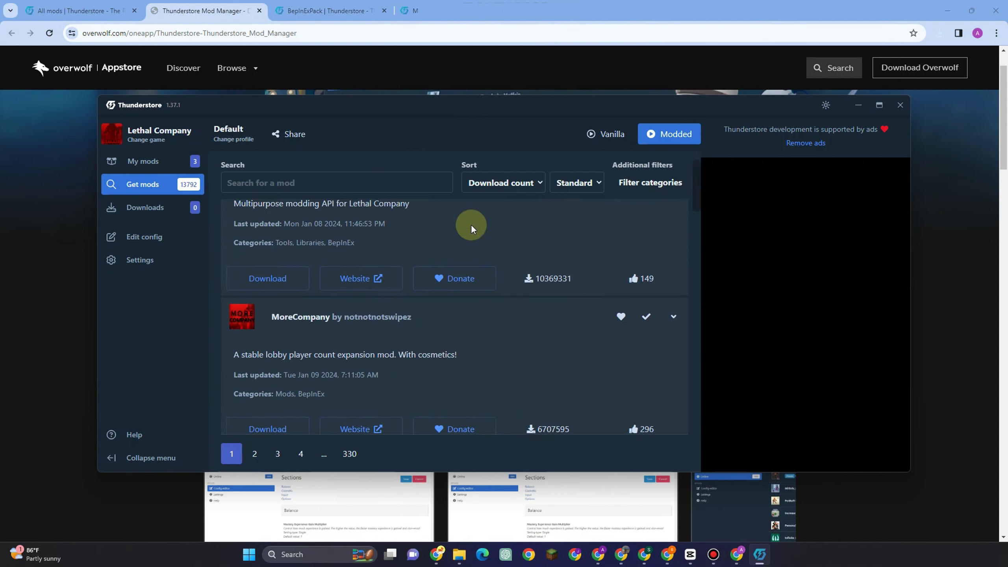
pyautogui.click(143, 160)
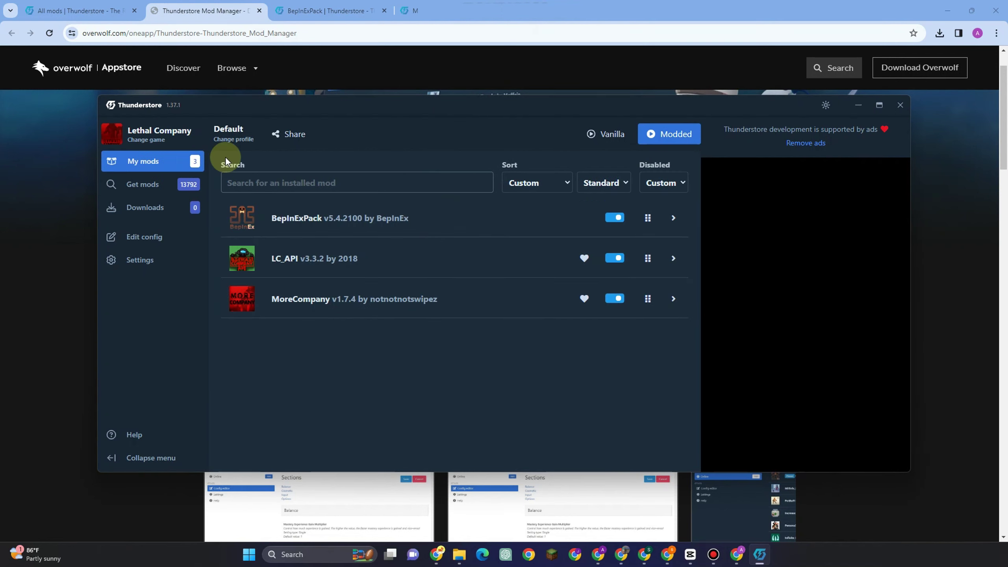
pyautogui.click(684, 135)
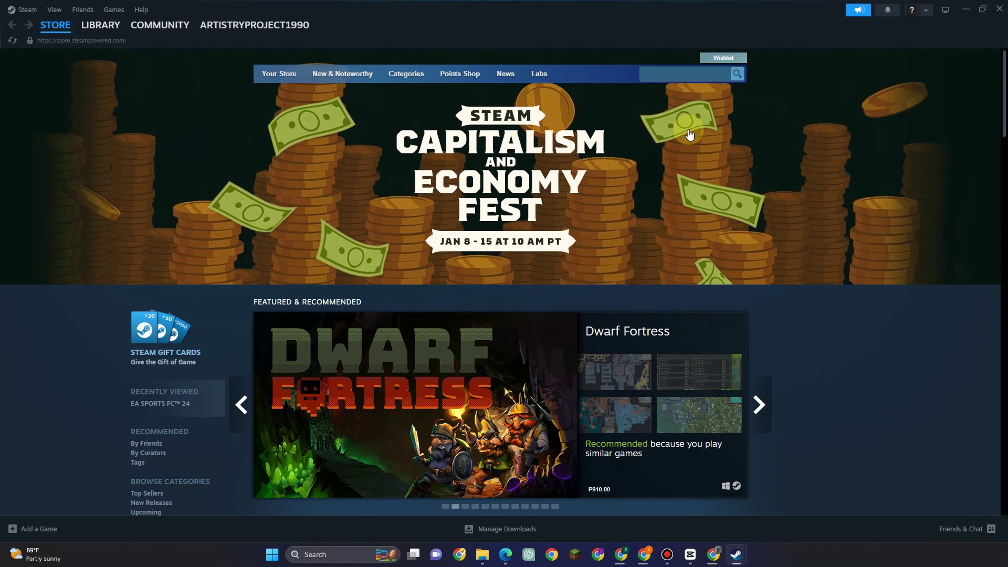
# Search the Steam store for "lethal", open the Lethal Company page and add the game to the wishlist
pyautogui.write('lethal')
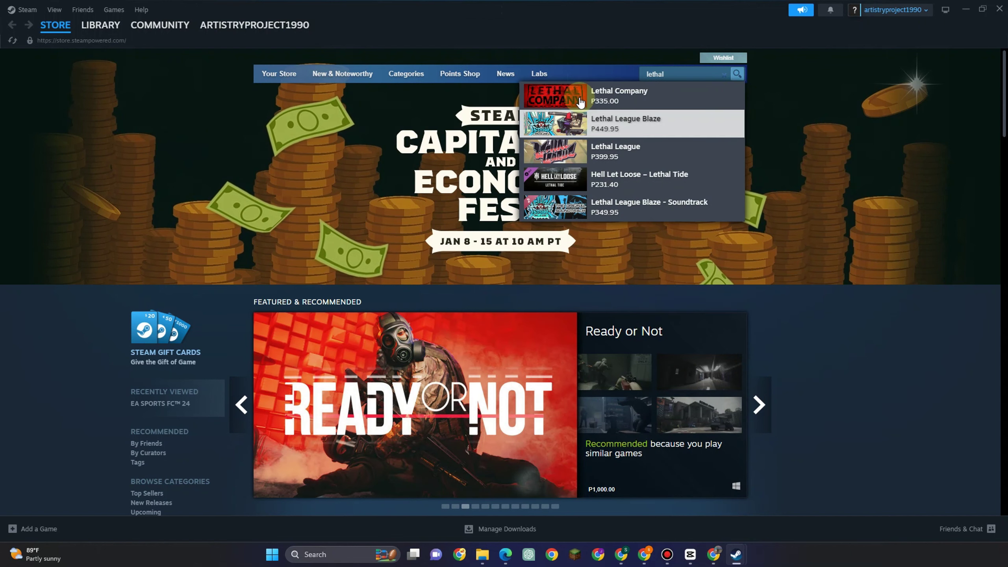
pyautogui.click(591, 90)
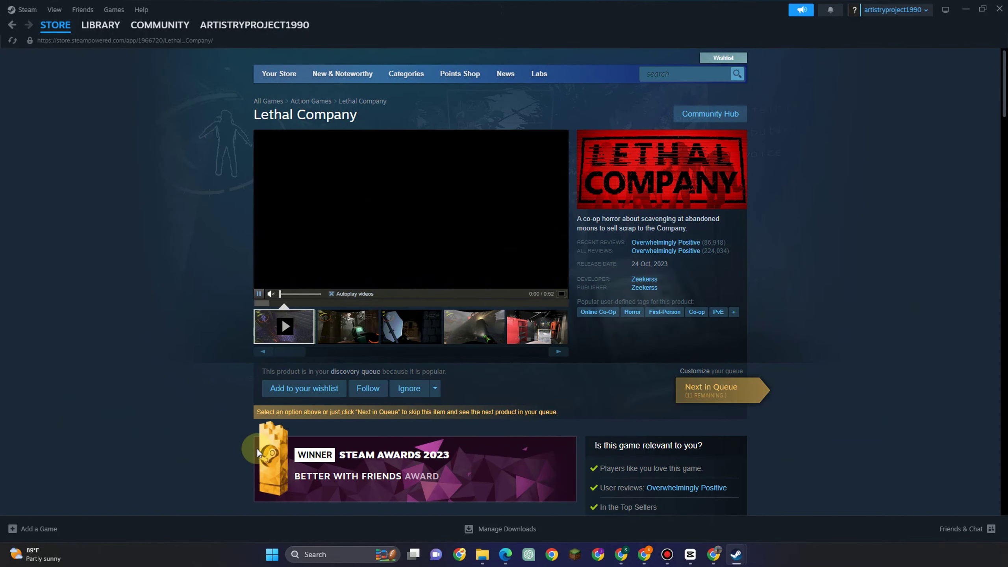
pyautogui.click(294, 387)
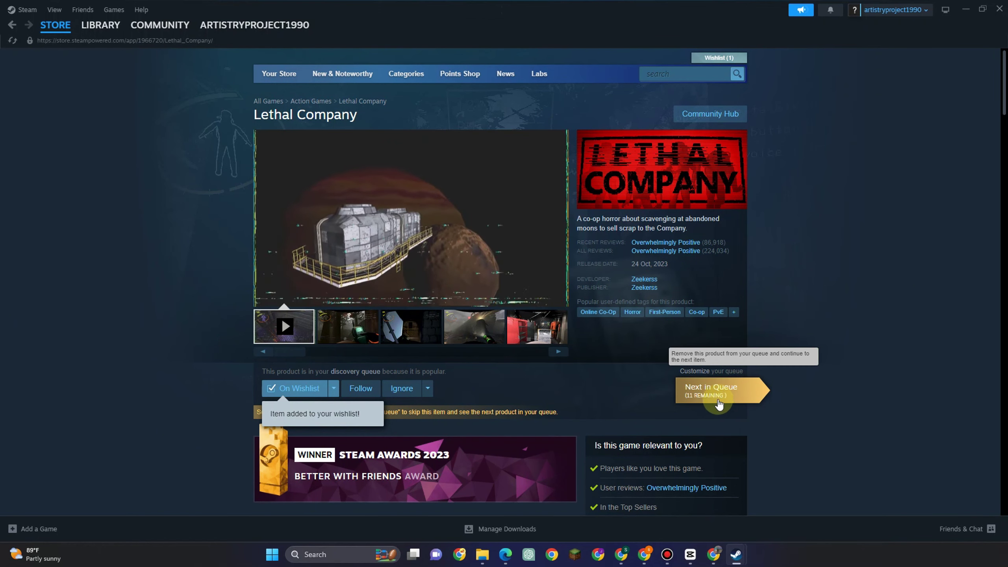
# Go to the next game in the discovery queue and add Ready or Not to the shopping cart
pyautogui.click(719, 404)
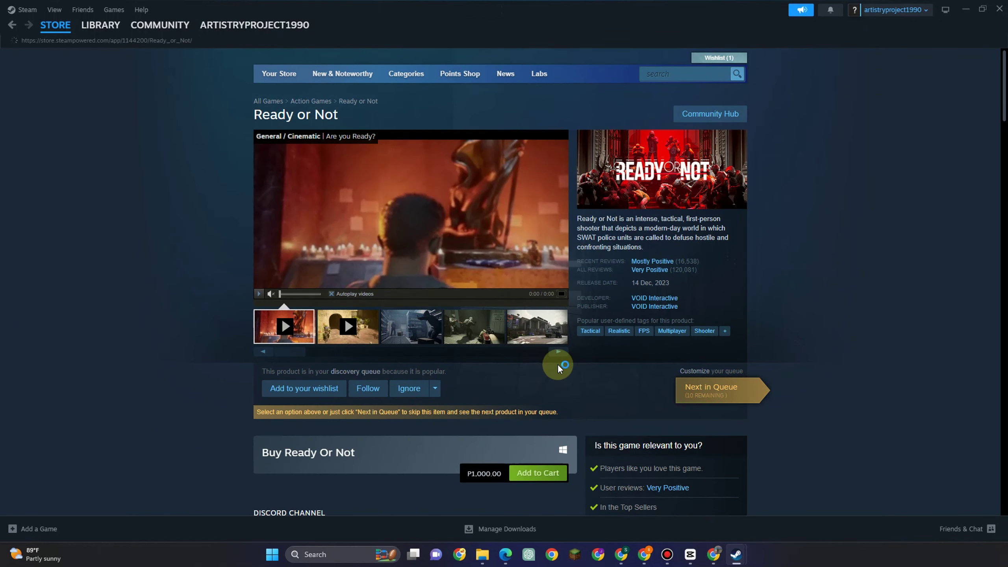
pyautogui.scroll(-5, 606, 106)
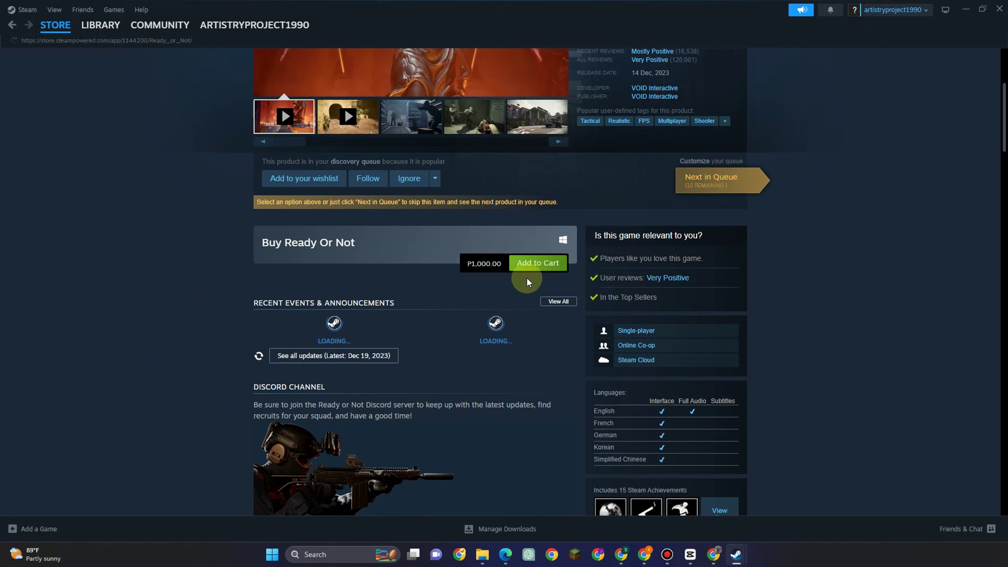
pyautogui.click(532, 263)
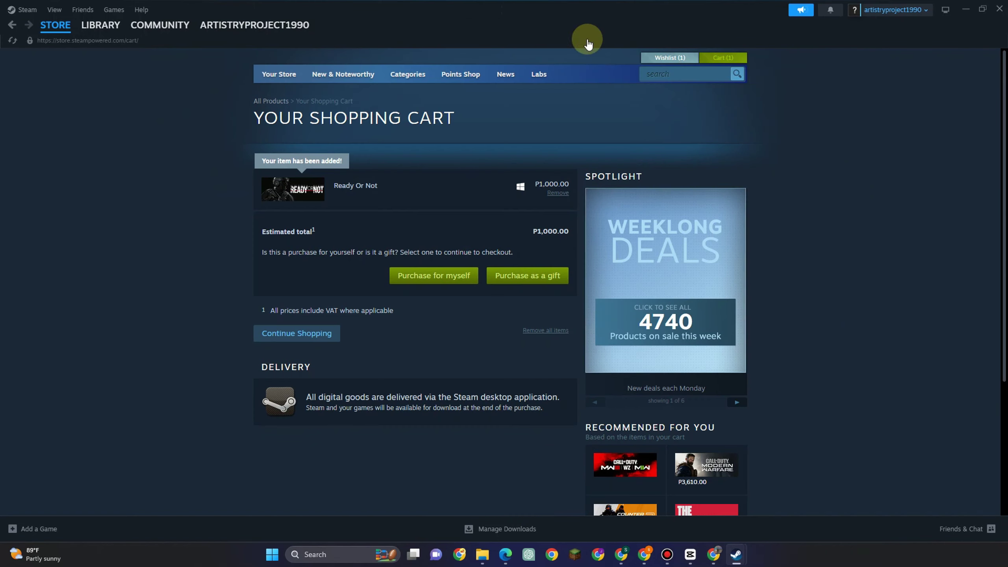
# Check out Ready or Not as a purchase for yourself, keeping PayPal as the payment method, and proceed to the PayPal authorization
pyautogui.click(428, 275)
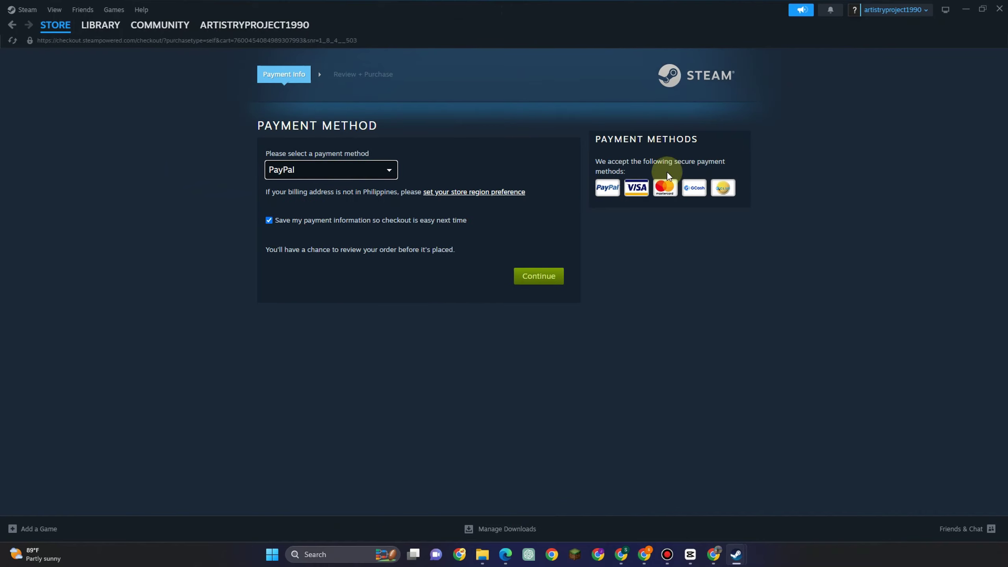
pyautogui.click(332, 171)
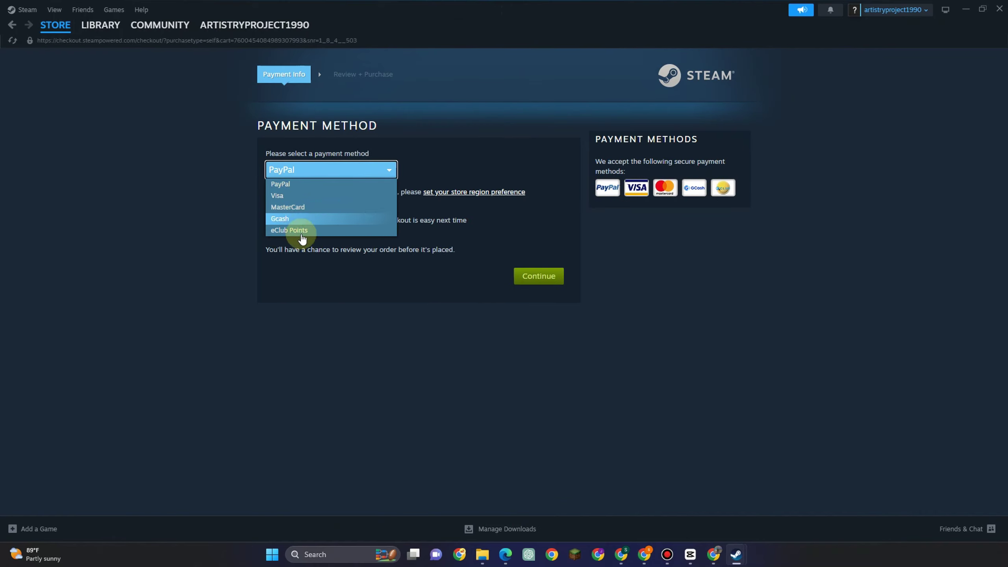
pyautogui.click(533, 271)
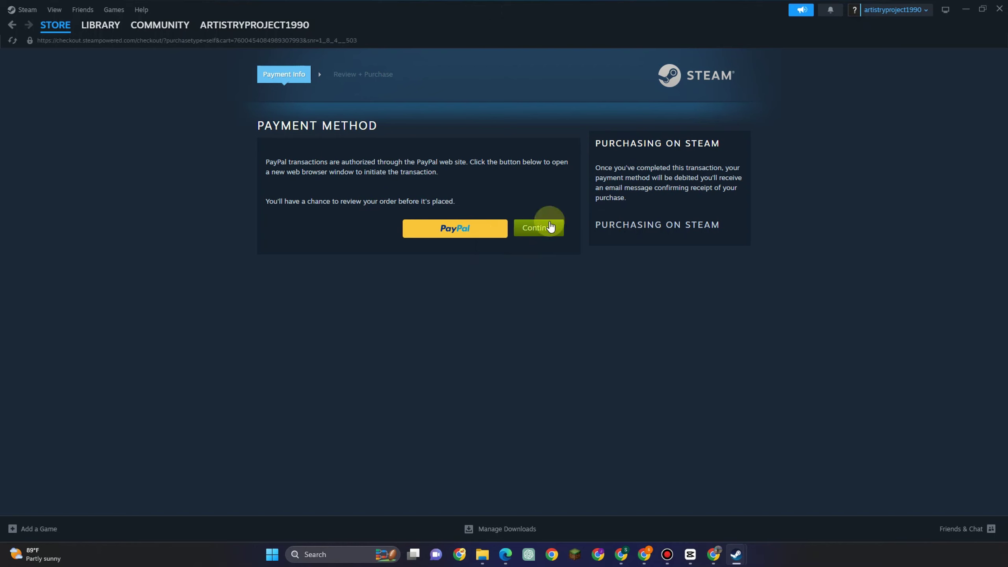
pyautogui.click(464, 225)
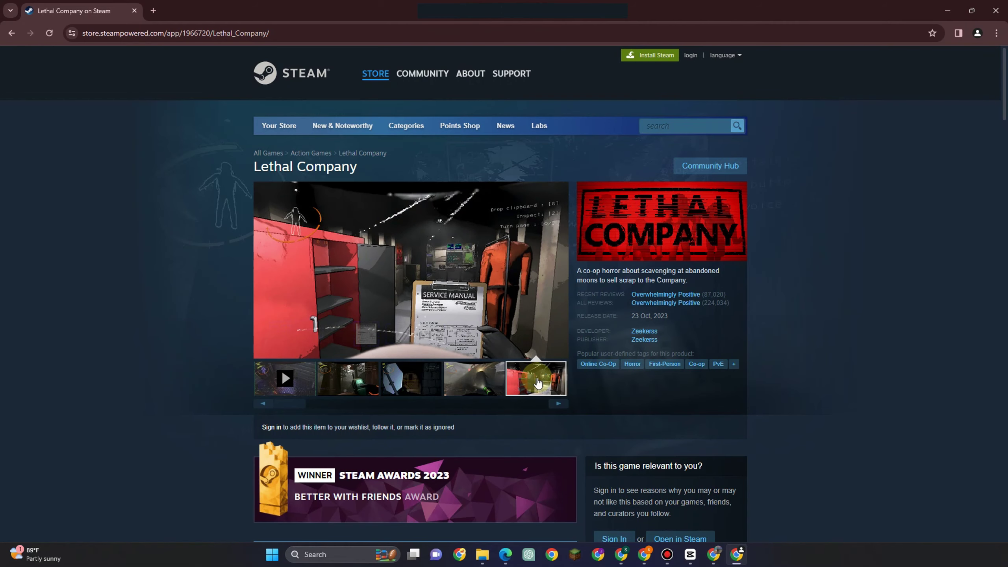
# Look through the gallery on Lethal Company's Steam store page in Chrome, enlarging the stop sign screenshot and advancing to the last image
pyautogui.click(470, 379)
pyautogui.click(421, 391)
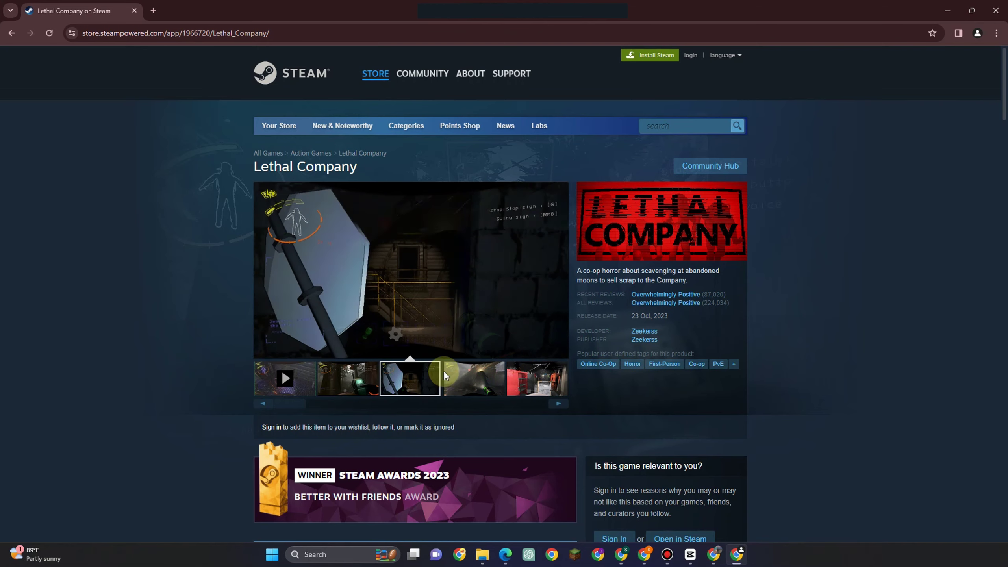
pyautogui.scroll(-2, 443, 370)
pyautogui.scroll(2, 443, 371)
pyautogui.click(396, 295)
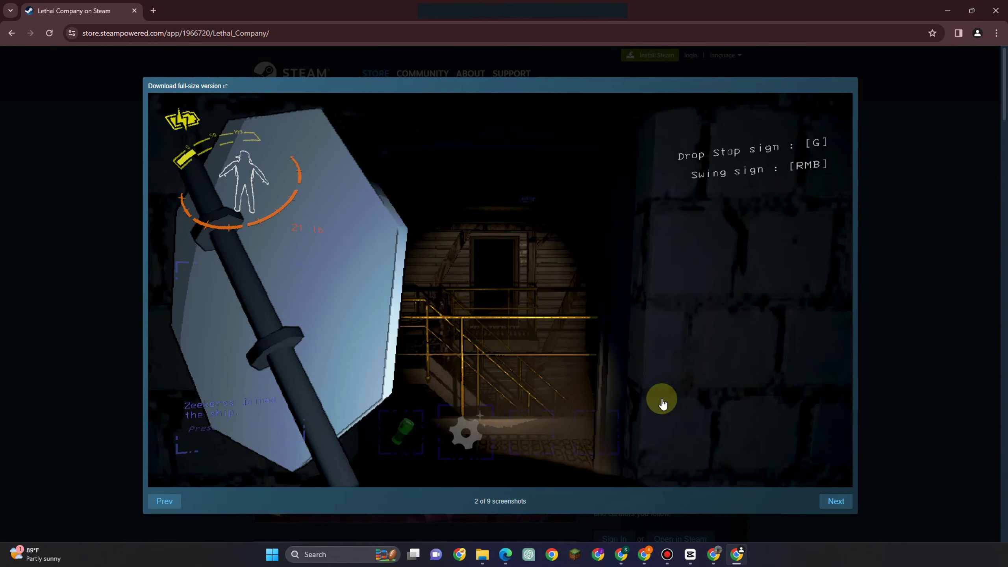
pyautogui.click(687, 355)
pyautogui.click(687, 355)
pyautogui.click(686, 353)
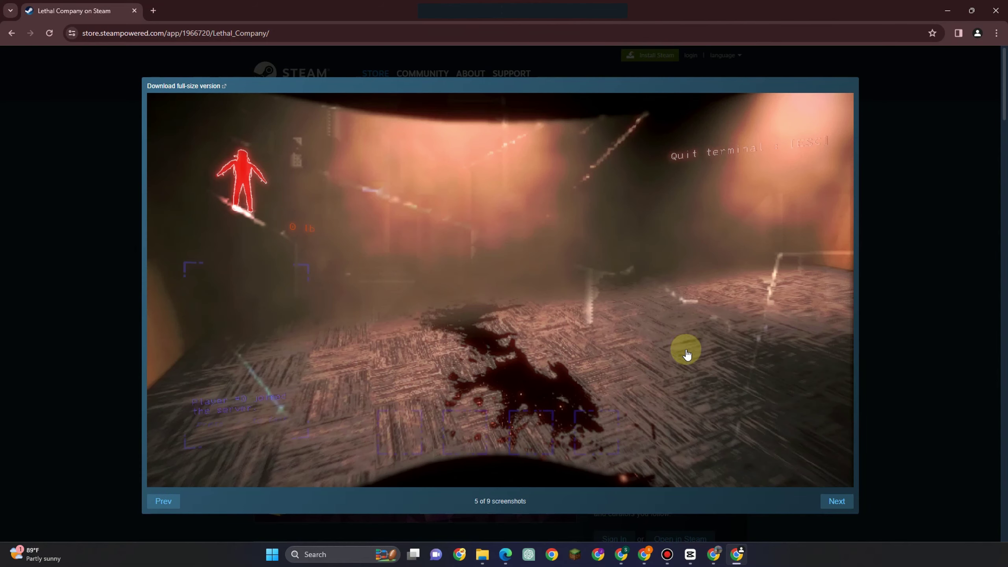
pyautogui.click(686, 353)
pyautogui.click(635, 318)
pyautogui.click(603, 295)
pyautogui.click(624, 371)
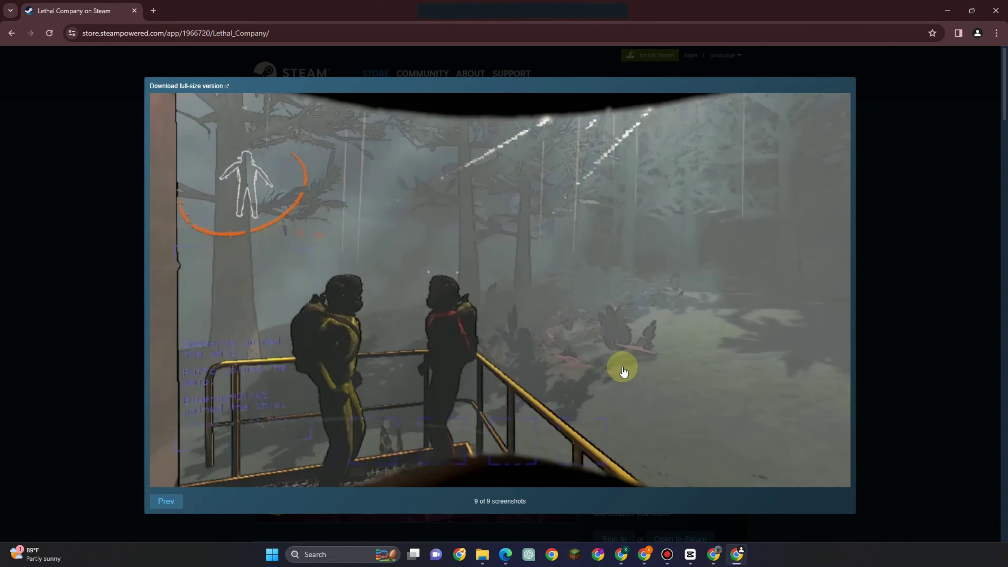